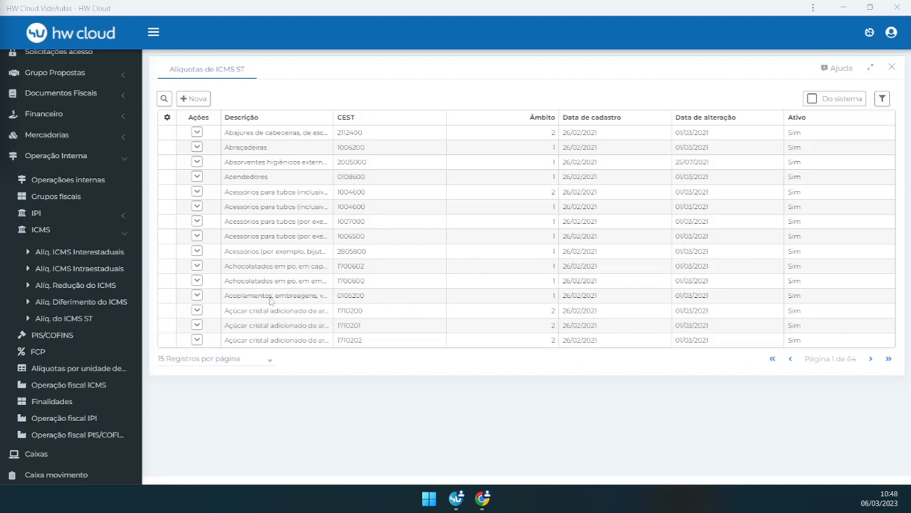
Open the ICMS ST rate "Artefatos de higiene/toucador de alumínio" on page 7 of the list and examine its CEST code
{"action": "left_click", "coordinate": [869, 359]}
{"action": "left_click", "coordinate": [201, 314]}
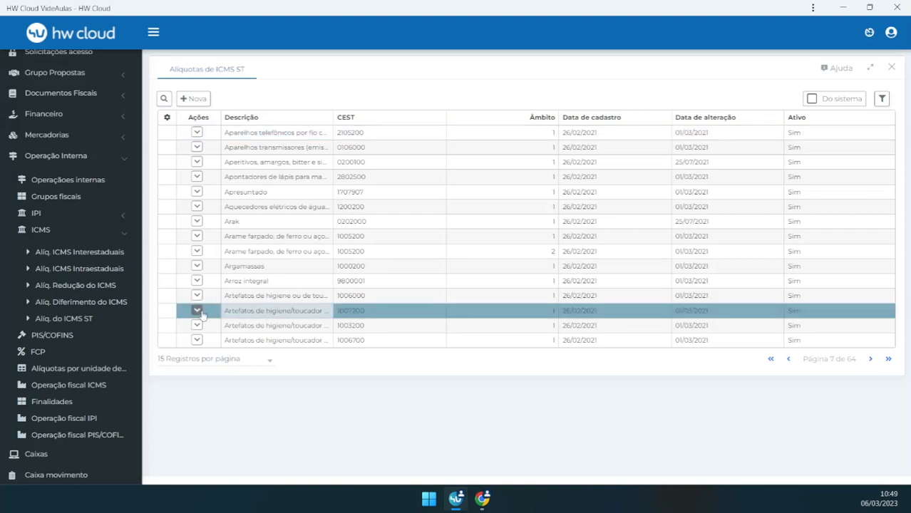
{"action": "left_click", "coordinate": [200, 313]}
{"action": "left_click", "coordinate": [246, 336]}
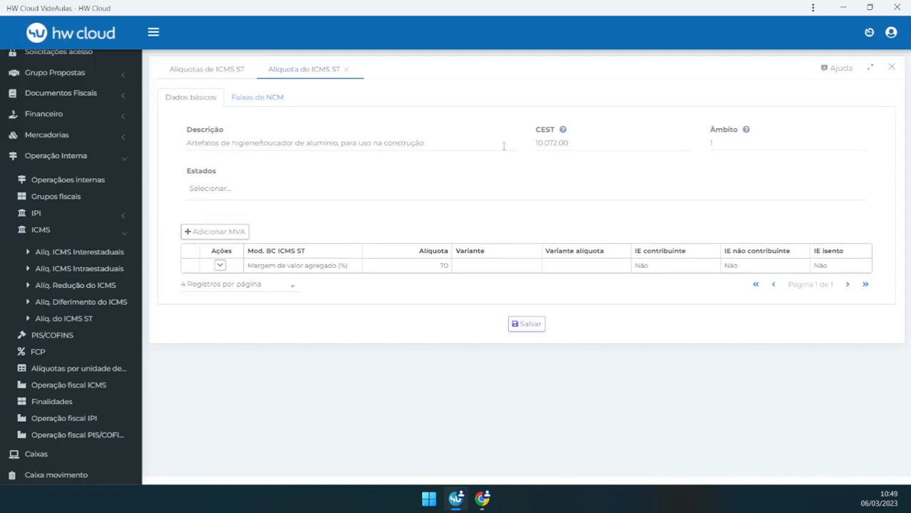
{"action": "left_click_drag", "start_coordinate": [569, 144], "coordinate": [537, 145]}
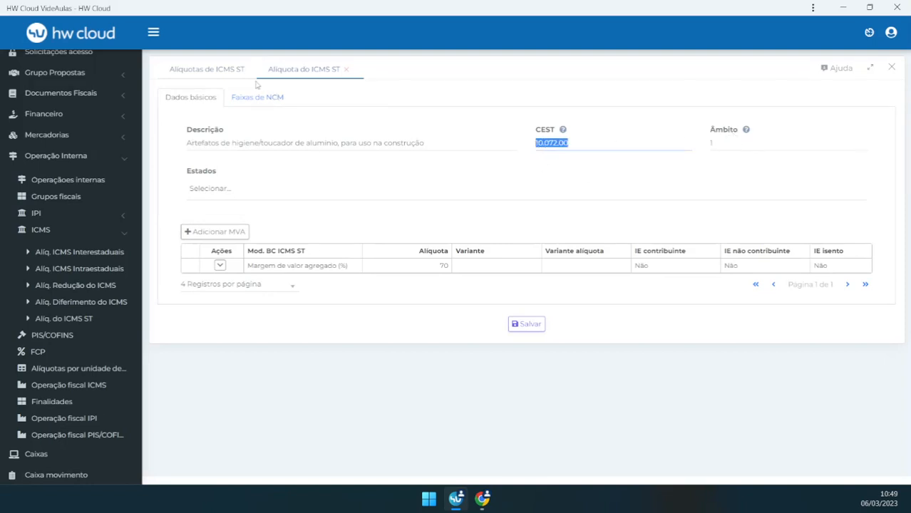
{"action": "left_click", "coordinate": [229, 77]}
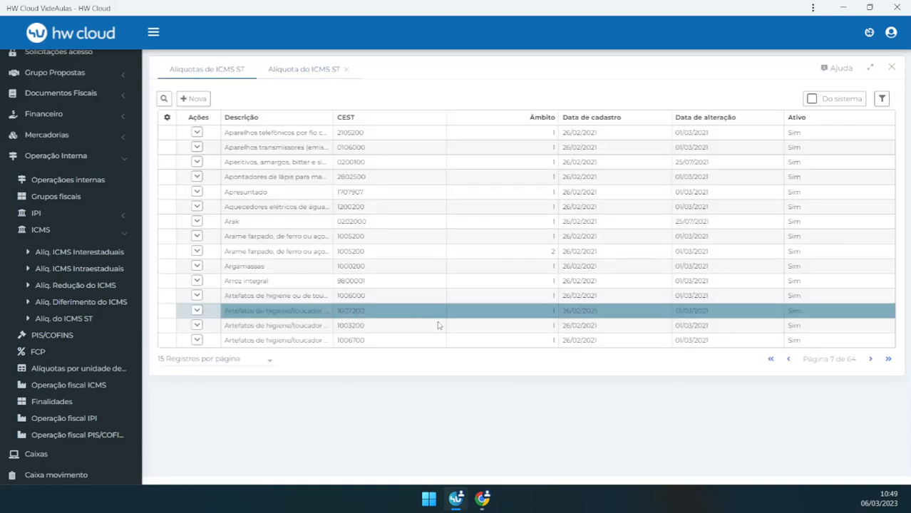
{"action": "left_click", "coordinate": [308, 69]}
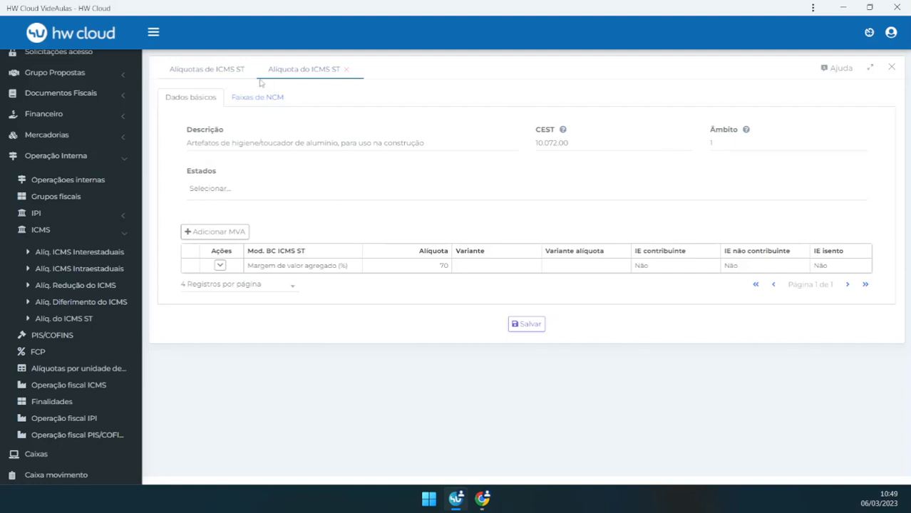
Open the ICMS ST rate "Artefatos de higiene/toucador de cobre" and examine its initial and final NCM ranges
{"action": "left_click", "coordinate": [208, 71]}
{"action": "left_click", "coordinate": [197, 340]}
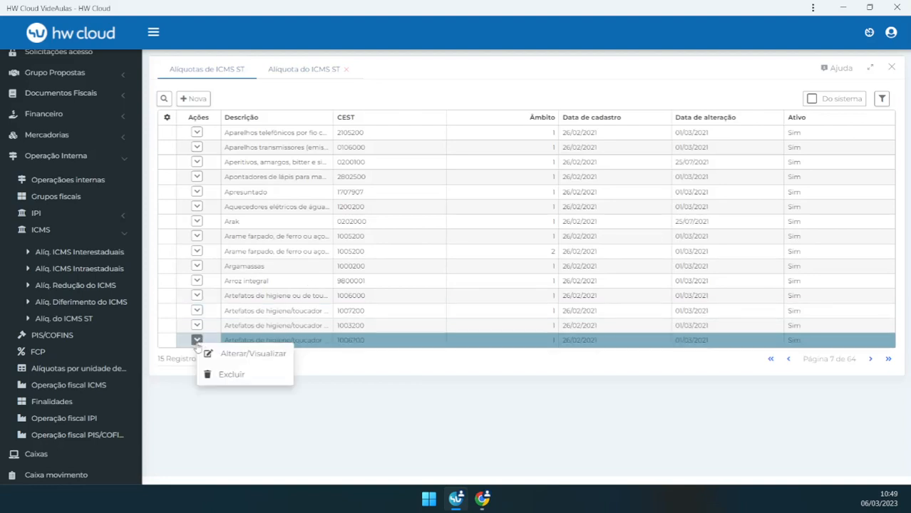
{"action": "left_click", "coordinate": [235, 356]}
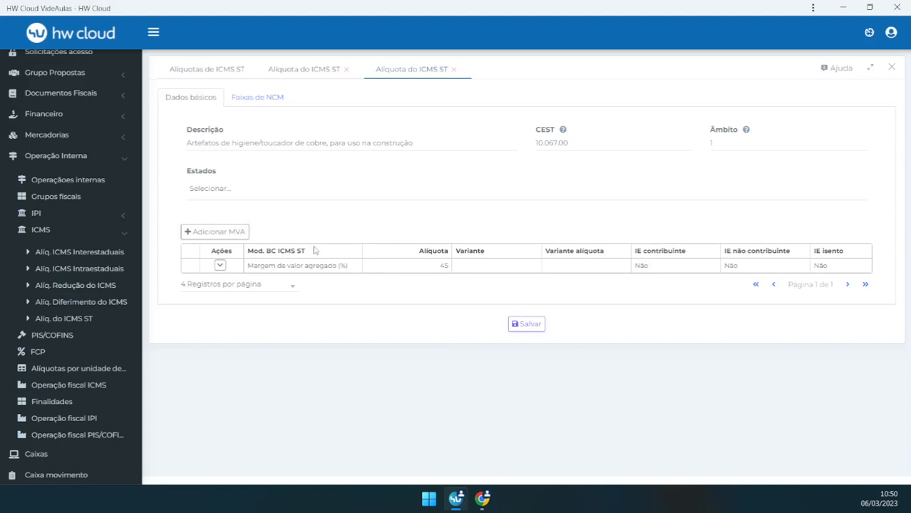
{"action": "left_click", "coordinate": [252, 100]}
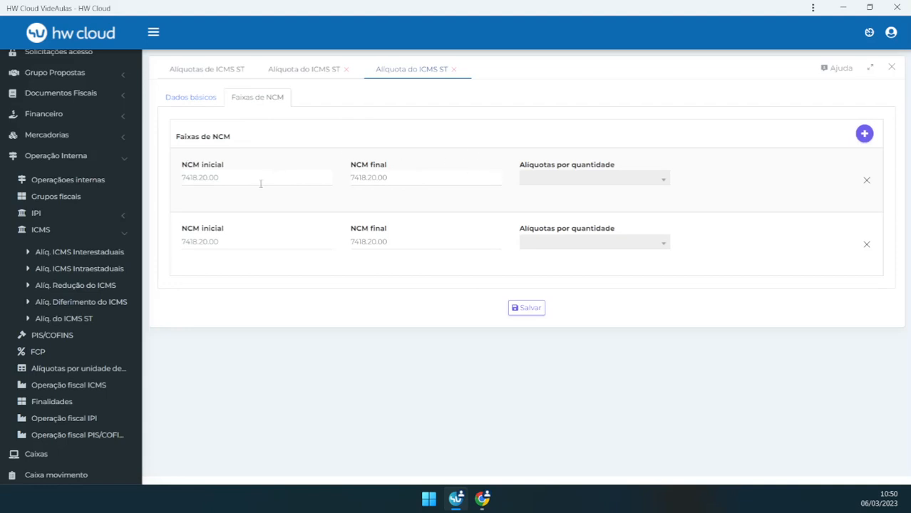
{"action": "double_click", "coordinate": [186, 175]}
{"action": "double_click", "coordinate": [397, 175]}
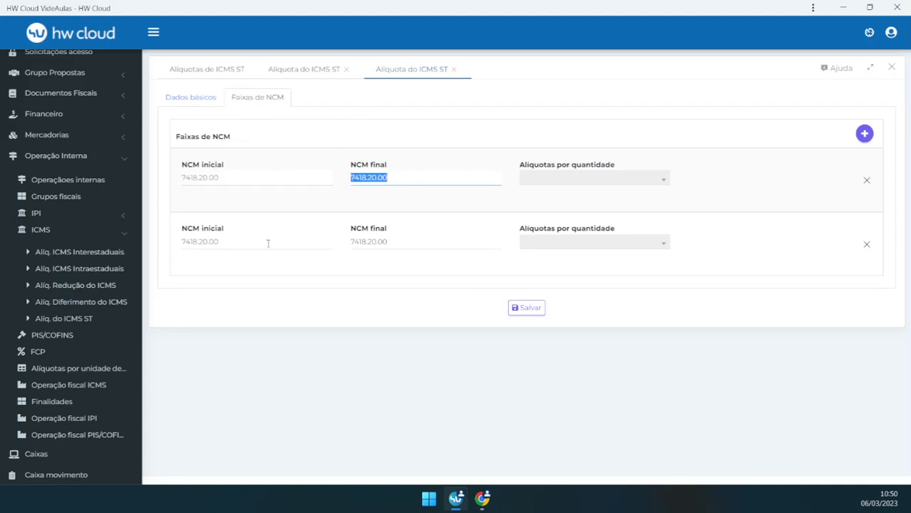
{"action": "left_click", "coordinate": [207, 99]}
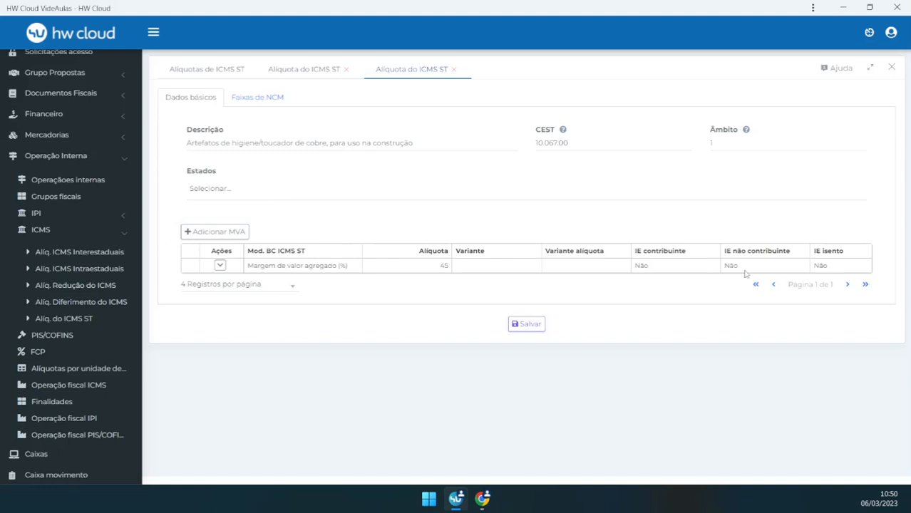
Open the copper rate's existing MVA entry and review its rate and the available ICMS ST calculation-base modalities
{"action": "left_click", "coordinate": [220, 265]}
{"action": "left_click", "coordinate": [270, 275]}
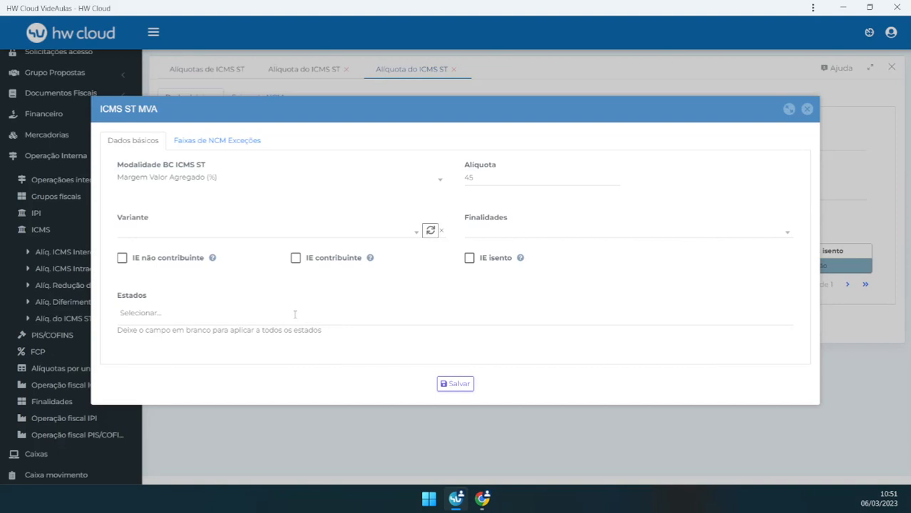
{"action": "double_click", "coordinate": [474, 175]}
{"action": "left_click", "coordinate": [211, 178]}
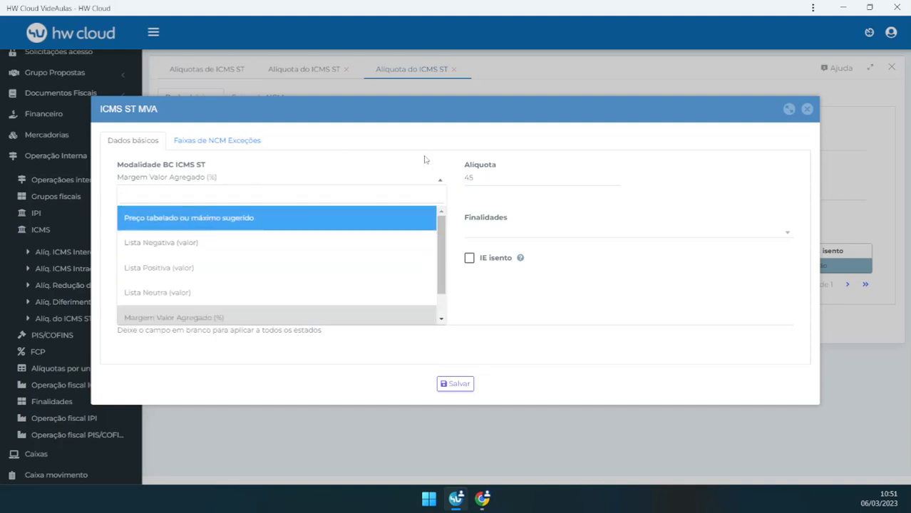
{"action": "left_click_drag", "start_coordinate": [440, 237], "coordinate": [442, 218]}
{"action": "left_click", "coordinate": [472, 156]}
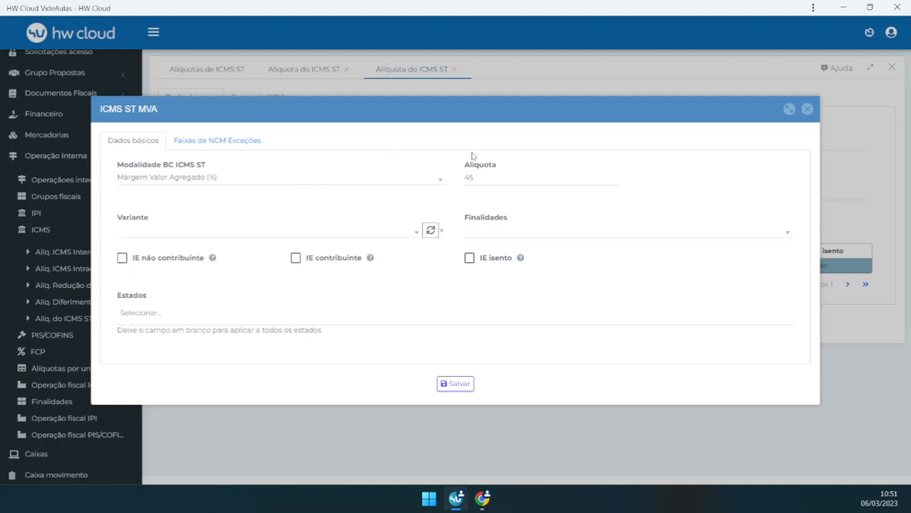
Review the variant, purpose and IE contributor options of the MVA entry, and close it without changes
{"action": "left_click", "coordinate": [239, 235]}
{"action": "left_click_drag", "start_coordinate": [419, 285], "coordinate": [416, 363]}
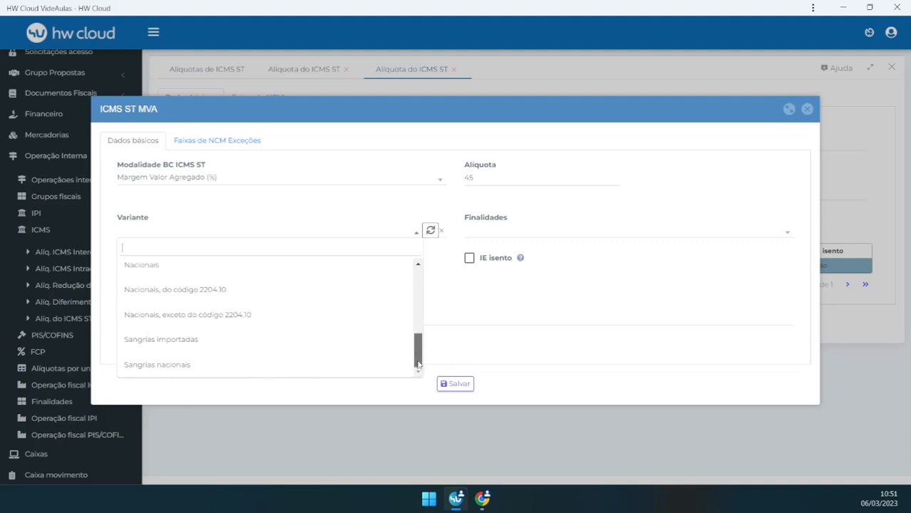
{"action": "left_click_drag", "start_coordinate": [419, 363], "coordinate": [437, 285]}
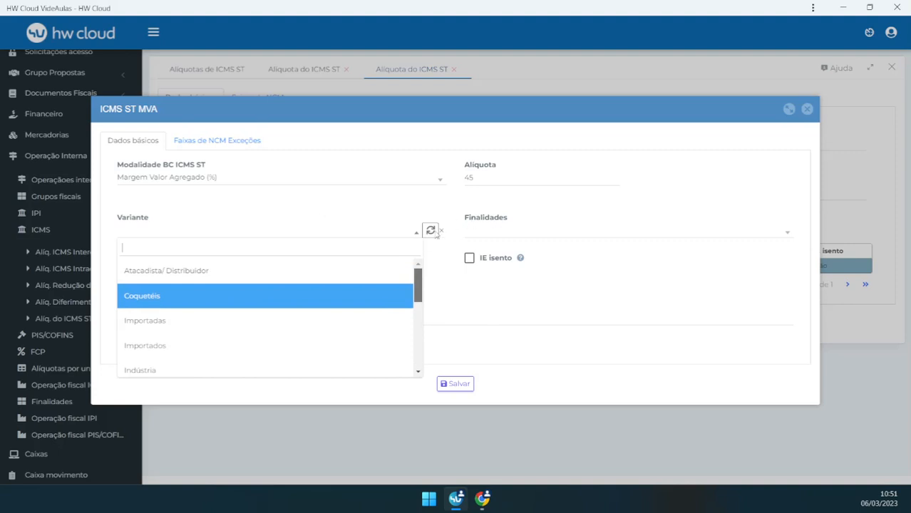
{"action": "left_click", "coordinate": [602, 273]}
{"action": "left_click", "coordinate": [545, 233]}
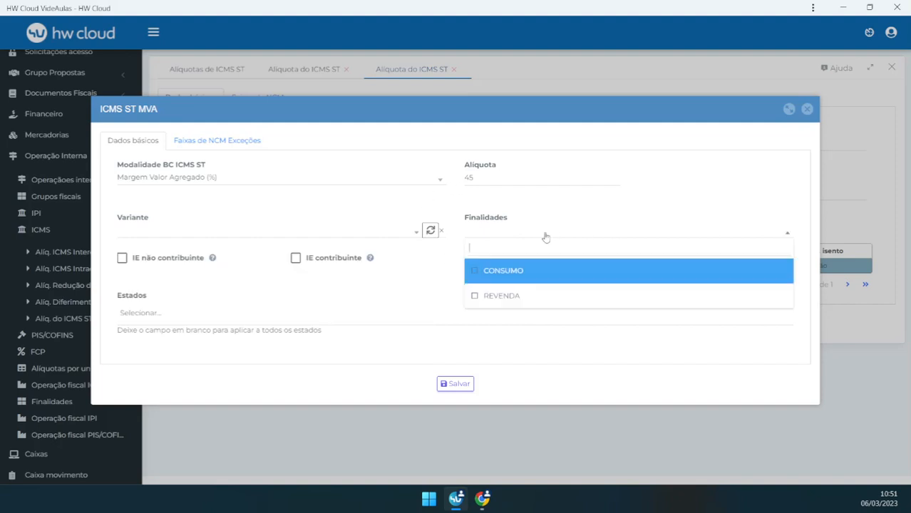
{"action": "left_click", "coordinate": [385, 286]}
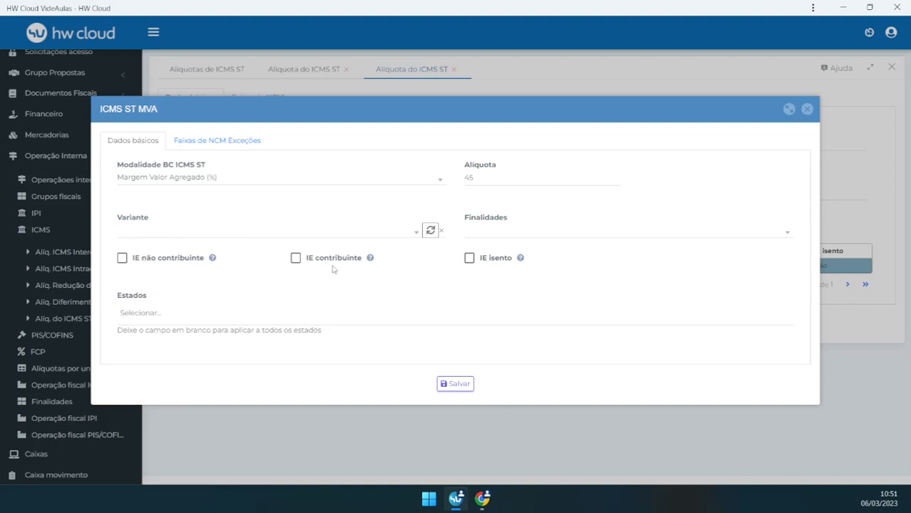
{"action": "mouse_move", "coordinate": [521, 259]}
{"action": "left_click", "coordinate": [807, 109]}
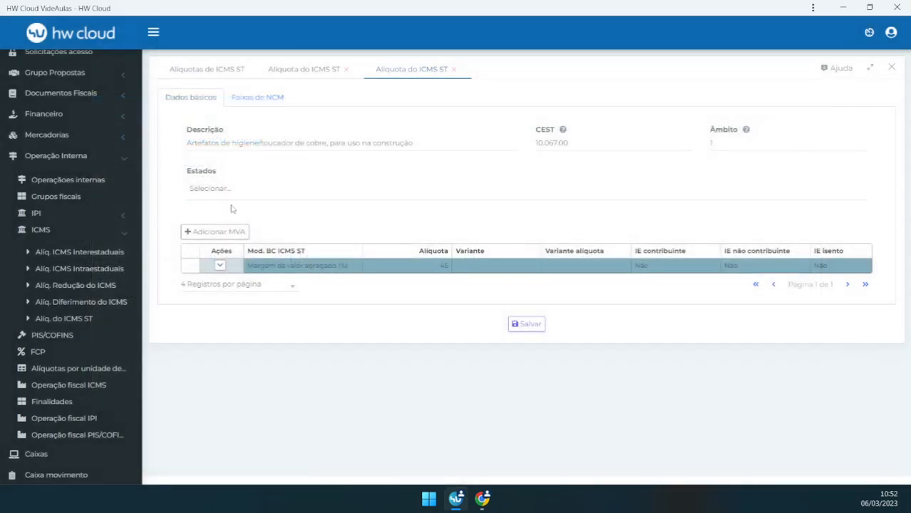
Add the states MG and ES to the copper rate, and close both open rate records without saving
{"action": "left_click", "coordinate": [229, 189]}
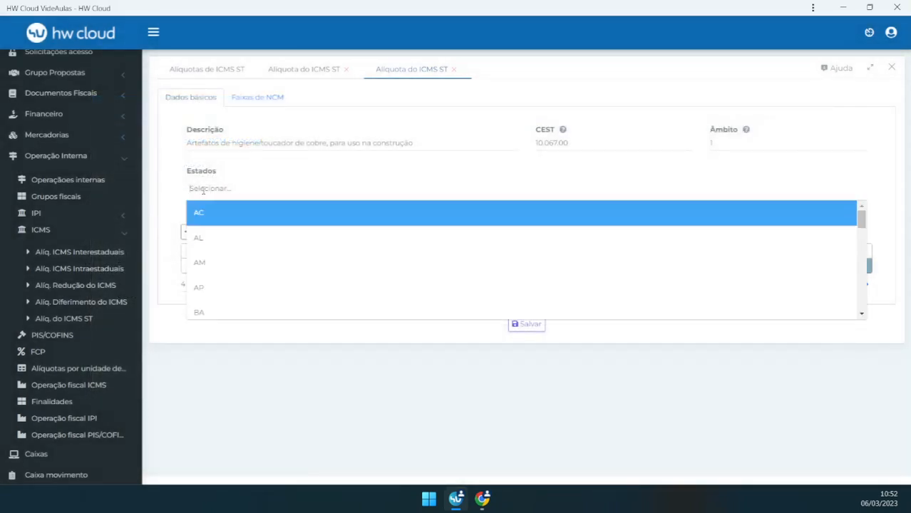
{"action": "type", "text": "mg"}
{"action": "key", "text": "Return"}
{"action": "left_click", "coordinate": [259, 193]}
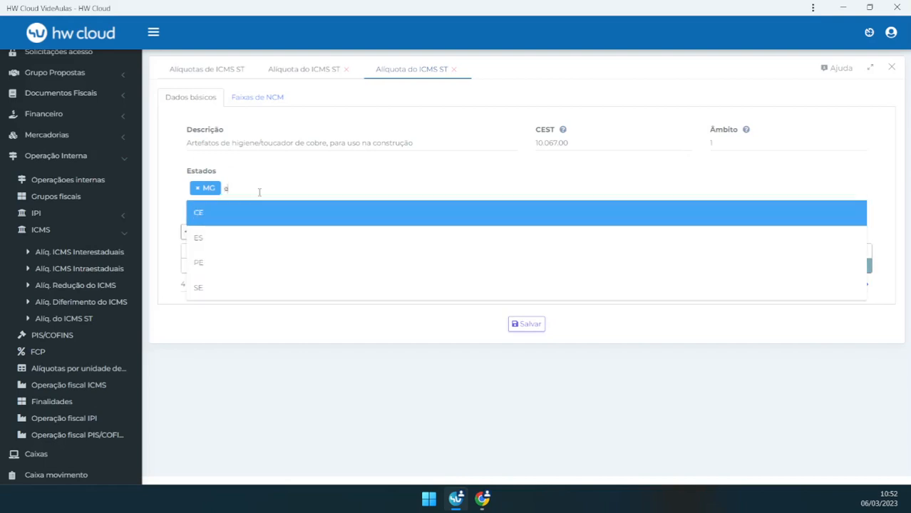
{"action": "type", "text": "es"}
{"action": "key", "text": "Return"}
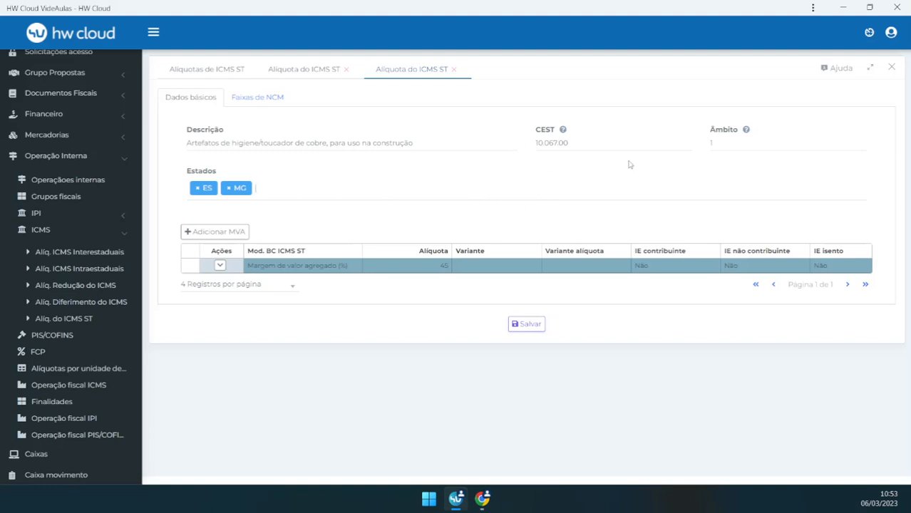
{"action": "left_click", "coordinate": [346, 71]}
{"action": "left_click", "coordinate": [346, 70]}
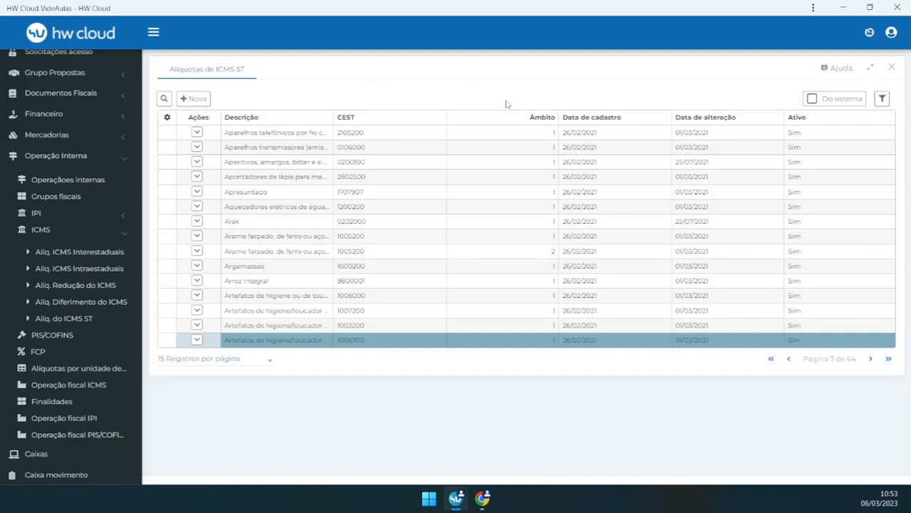
Create a new ICMS ST rate with description TESTE, CEST 01.001.01, Âmbito 1 and state MG
{"action": "left_click", "coordinate": [204, 101]}
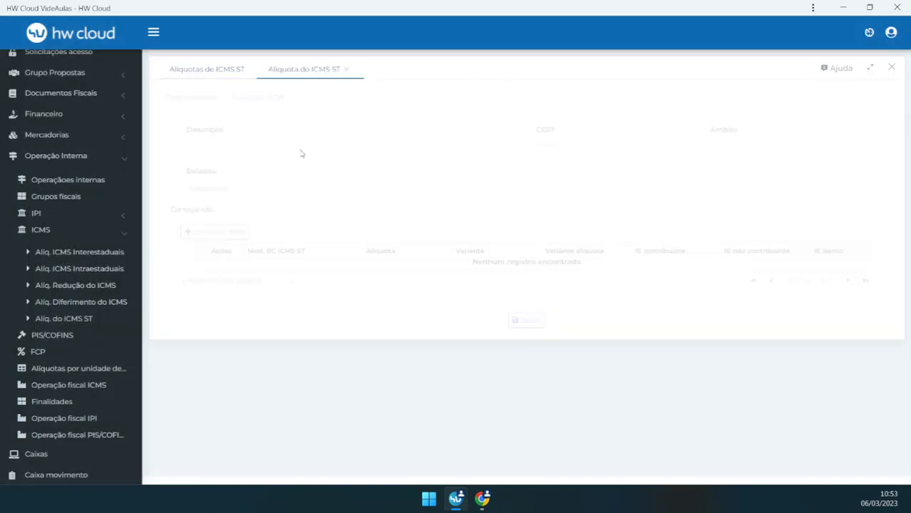
{"action": "left_click", "coordinate": [253, 144]}
{"action": "type", "text": "te"}
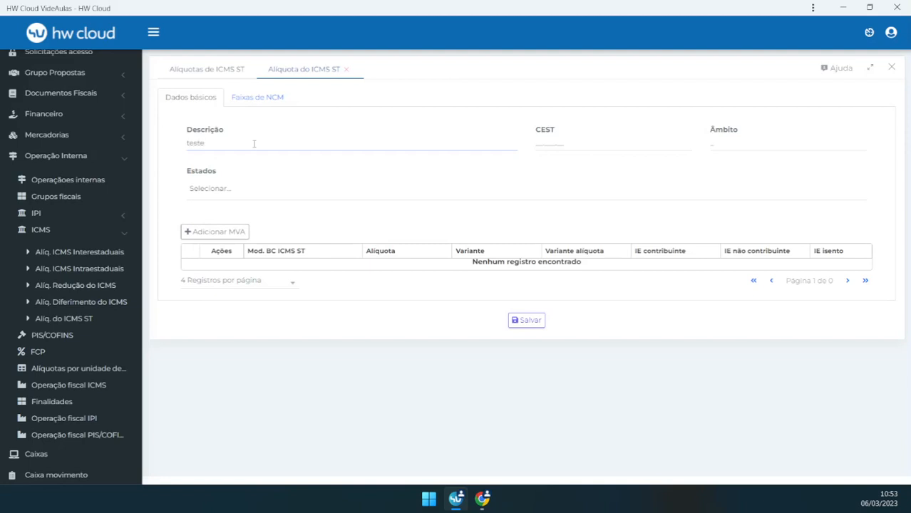
{"action": "type", "text": "ste"}
{"action": "key", "text": "Tab"}
{"action": "type", "text": "01.001.01"}
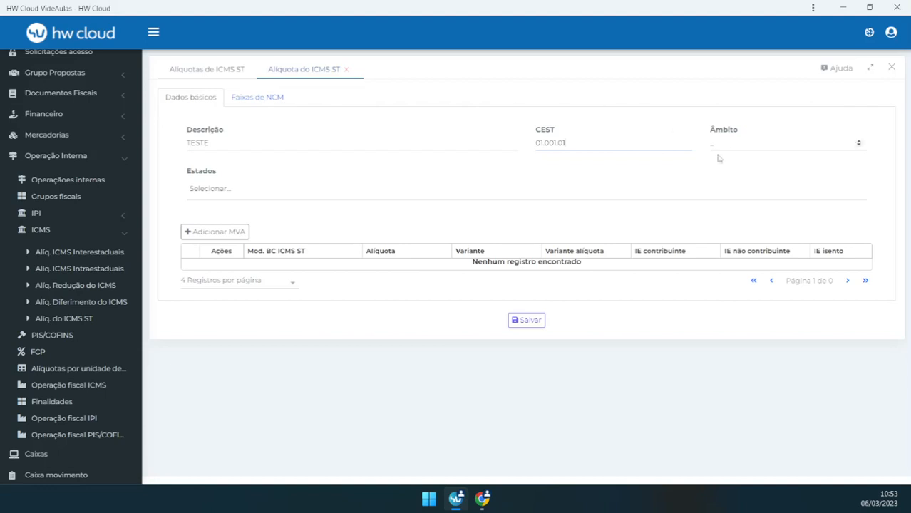
{"action": "key", "text": "Tab"}
{"action": "type", "text": "1"}
{"action": "left_click", "coordinate": [235, 186]}
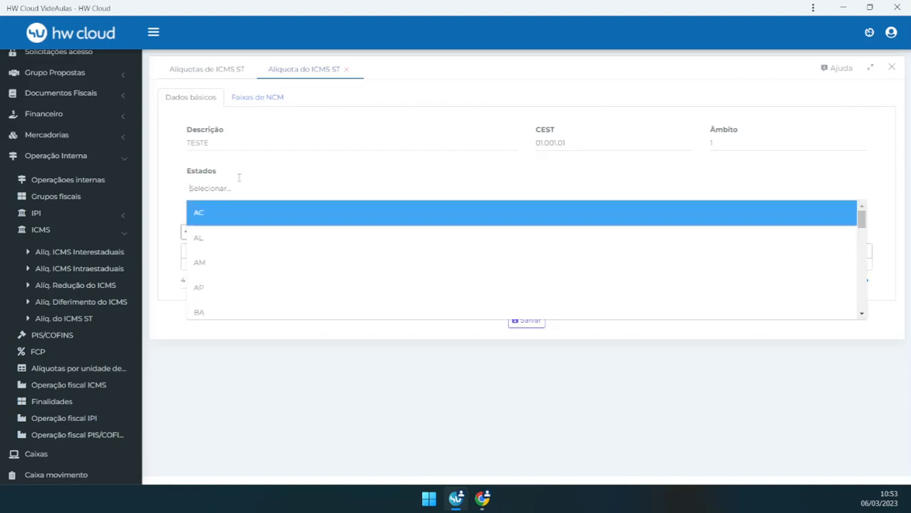
{"action": "key", "text": "Return"}
Add an NCM range to the TESTE rate from 0111.11.11 to 2111.11.11
{"action": "left_click", "coordinate": [263, 106]}
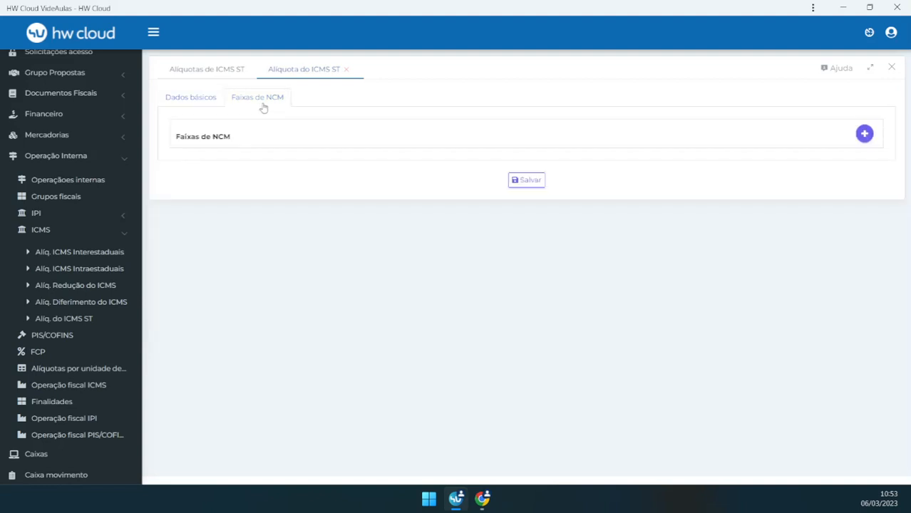
{"action": "left_click", "coordinate": [864, 133]}
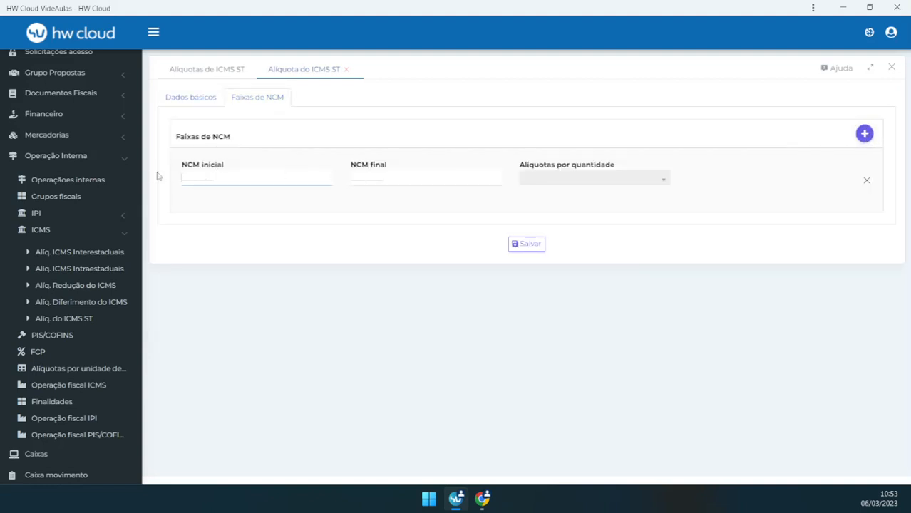
{"action": "type", "text": "0111.11.11"}
{"action": "key", "text": "Tab"}
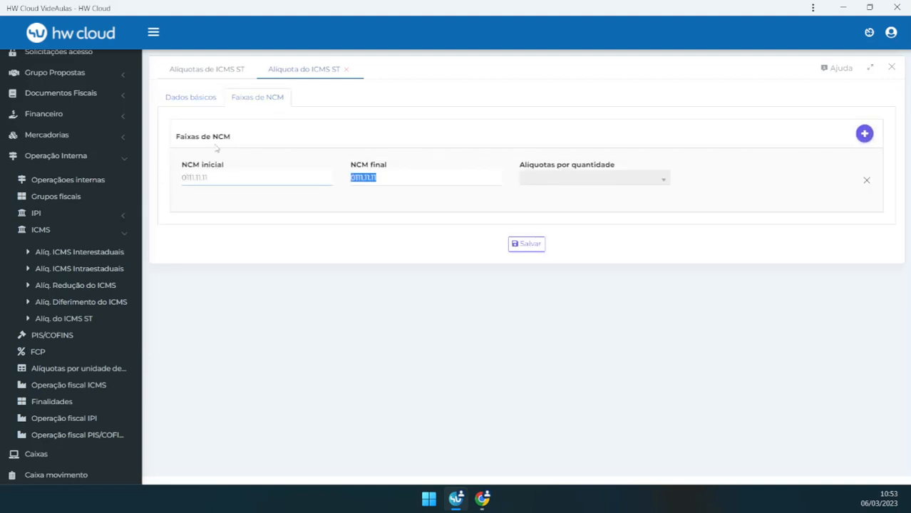
{"action": "key", "text": "Left"}
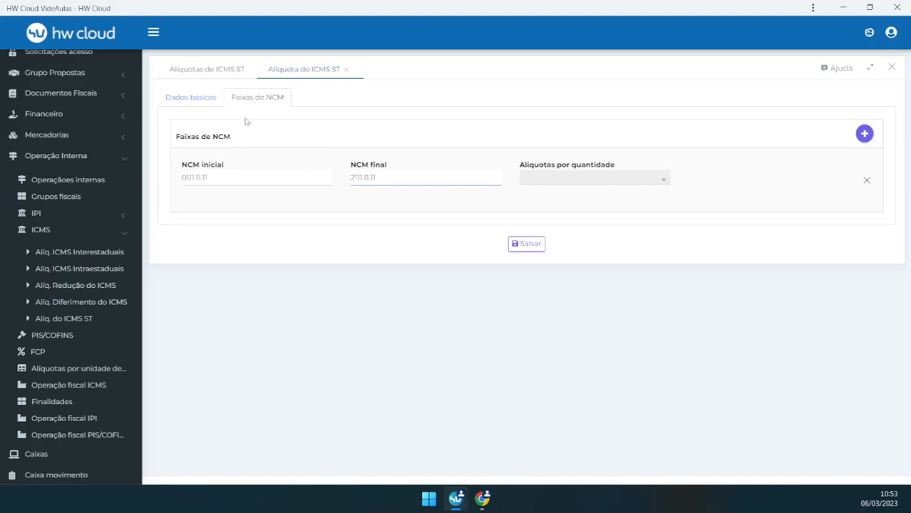
Review the TESTE rate's basic data and NCM range, and add ES to its states
{"action": "left_click", "coordinate": [203, 100]}
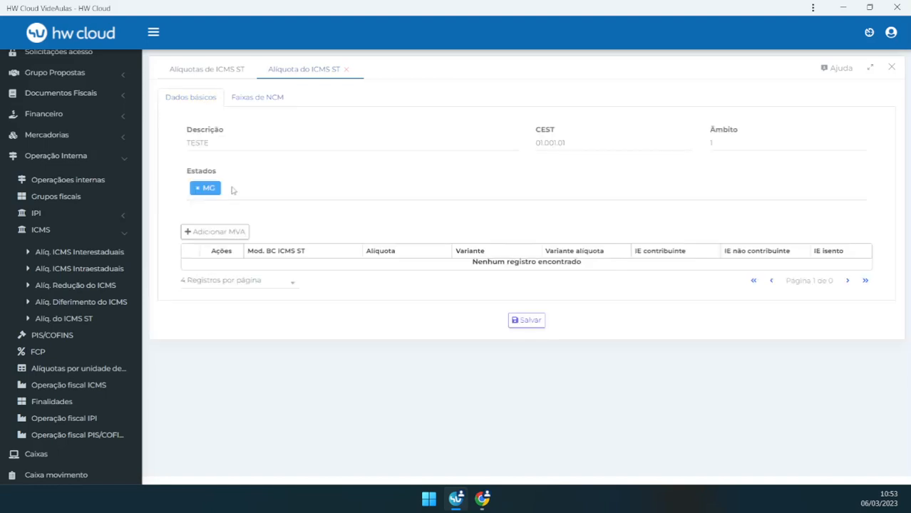
{"action": "left_click", "coordinate": [258, 104]}
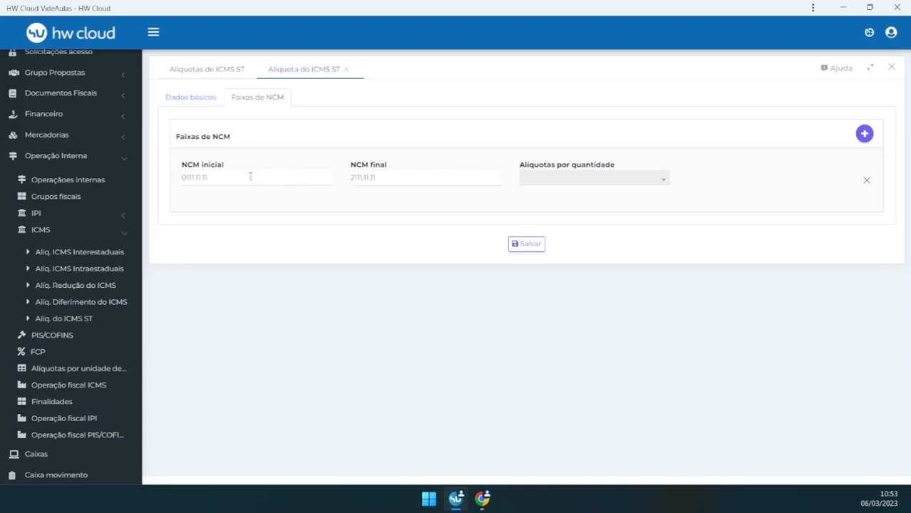
{"action": "left_click", "coordinate": [191, 104]}
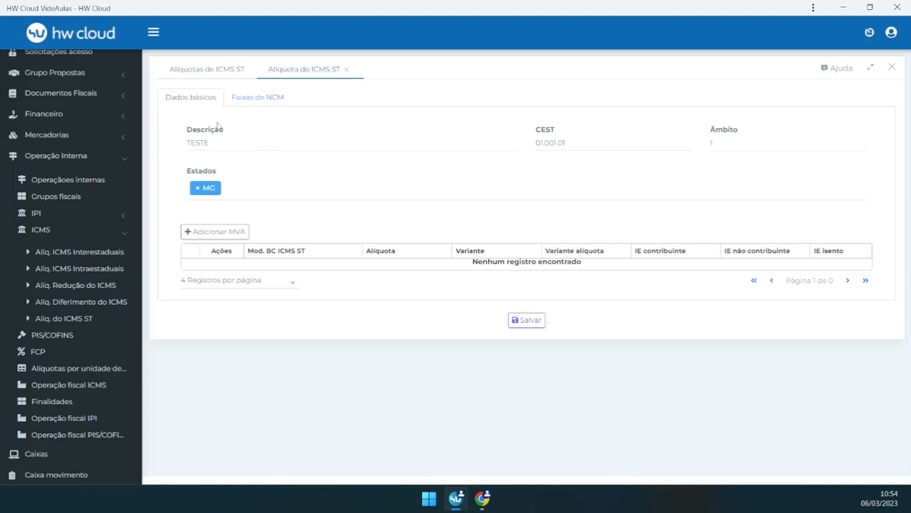
{"action": "left_click", "coordinate": [238, 189]}
{"action": "type", "text": "go"}
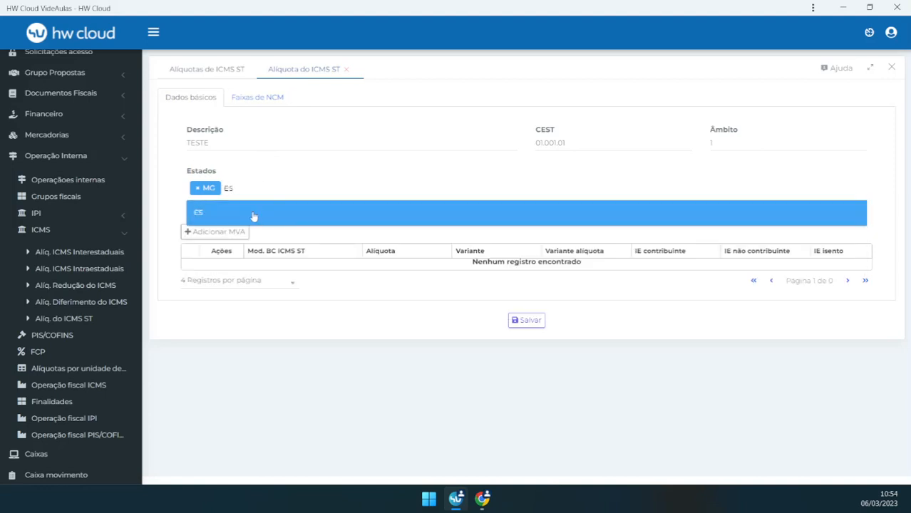
{"action": "left_click", "coordinate": [252, 216]}
Start a new MVA for the TESTE rate with base modality Margem Valor Agregado (%) and Alíquota 25
{"action": "left_click", "coordinate": [214, 234]}
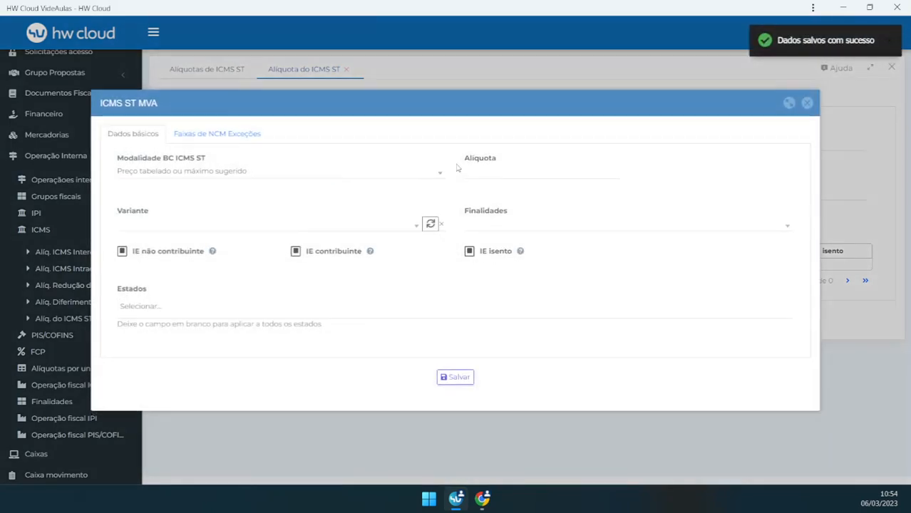
{"action": "left_click", "coordinate": [264, 179]}
{"action": "scroll", "coordinate": [229, 259], "scroll_direction": "down", "scroll_amount": 1}
{"action": "left_click", "coordinate": [214, 287]}
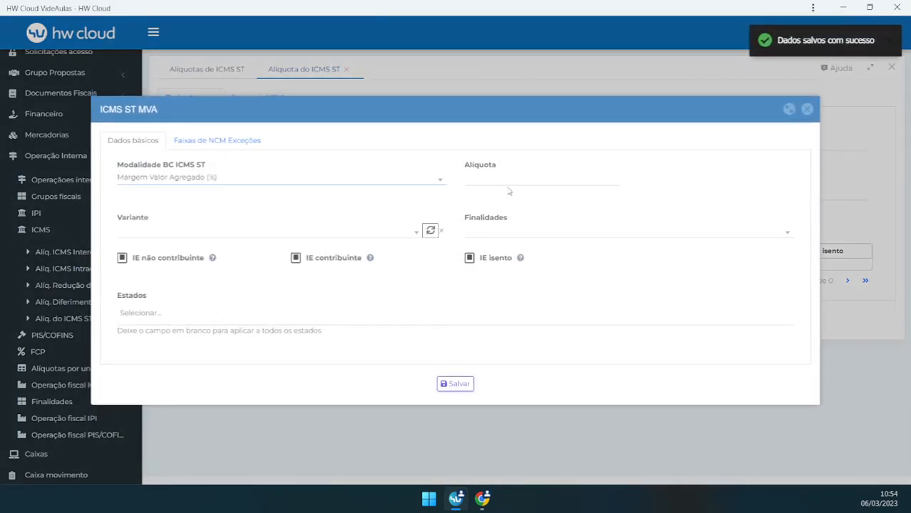
{"action": "left_click", "coordinate": [512, 182]}
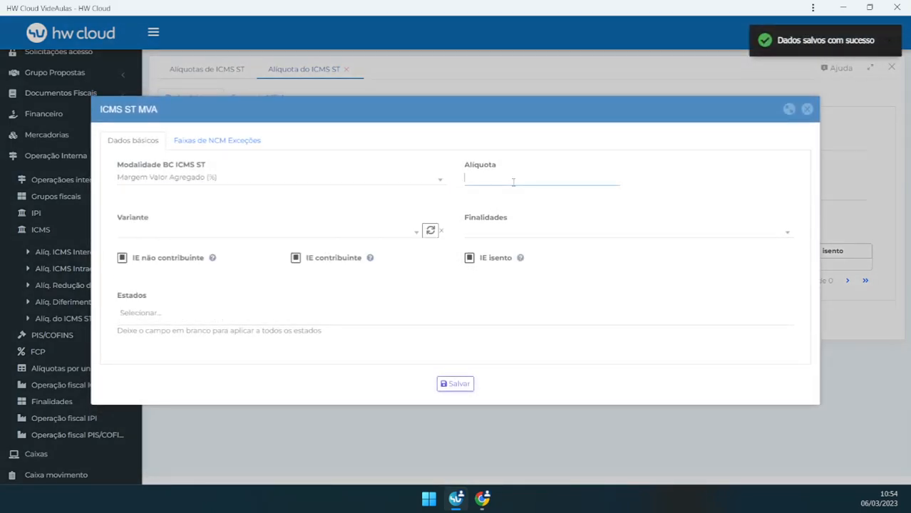
{"action": "type", "text": "25"}
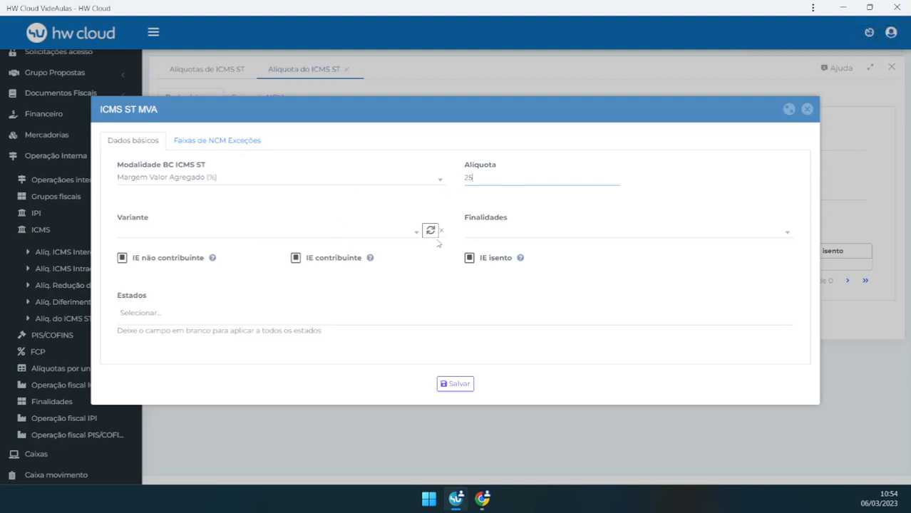
Enable IE não contribuinte, IE contribuinte and IE isento for the MVA, and save it
{"action": "left_click", "coordinate": [148, 259]}
{"action": "left_click", "coordinate": [150, 258]}
{"action": "left_click", "coordinate": [152, 259]}
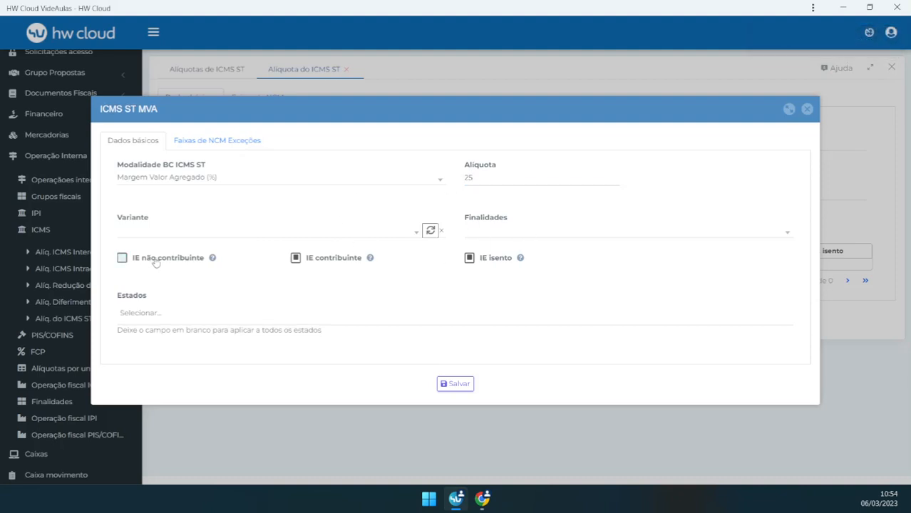
{"action": "left_click", "coordinate": [155, 259]}
{"action": "left_click", "coordinate": [321, 265]}
{"action": "left_click", "coordinate": [496, 263]}
{"action": "left_click", "coordinate": [497, 263]}
{"action": "left_click", "coordinate": [313, 264]}
{"action": "left_click", "coordinate": [148, 317]}
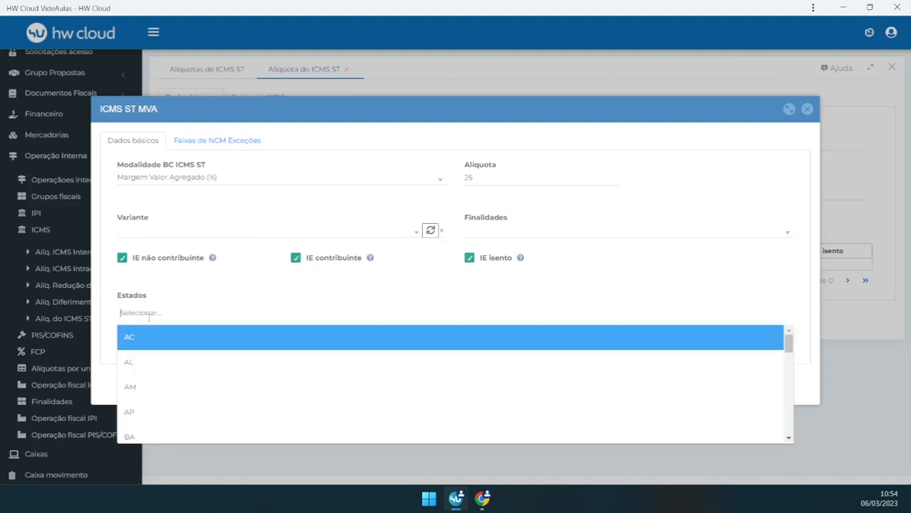
{"action": "type", "text": "mg"}
{"action": "left_click", "coordinate": [457, 388]}
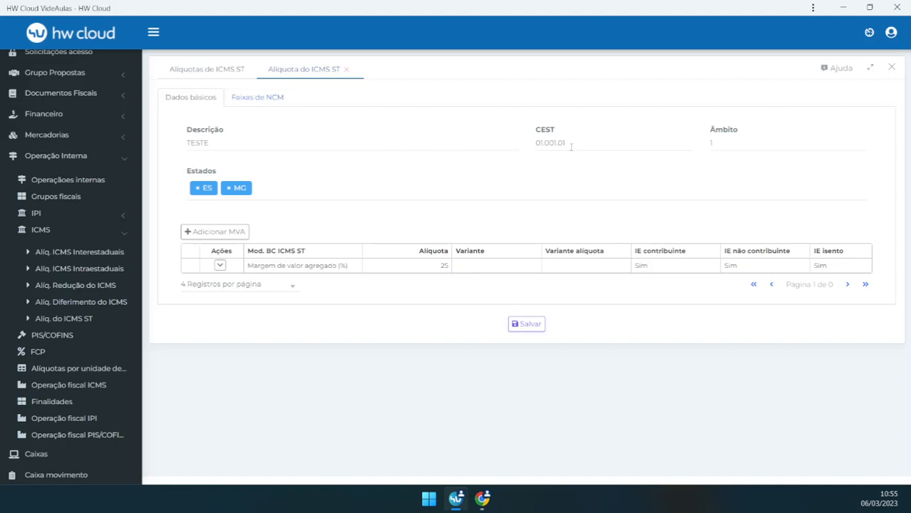
Check the TESTE rate's NCM range, and reopen its MVA entry to add the state MG
{"action": "left_click", "coordinate": [268, 99]}
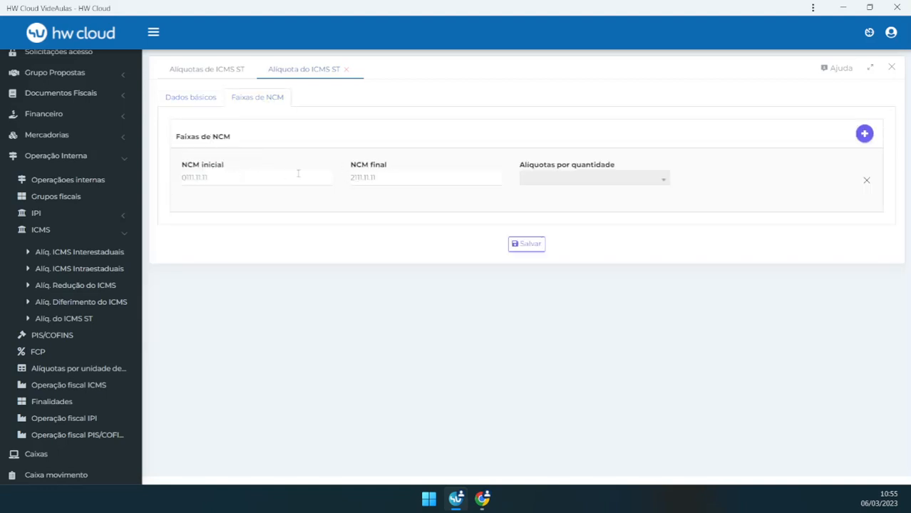
{"action": "left_click", "coordinate": [185, 101]}
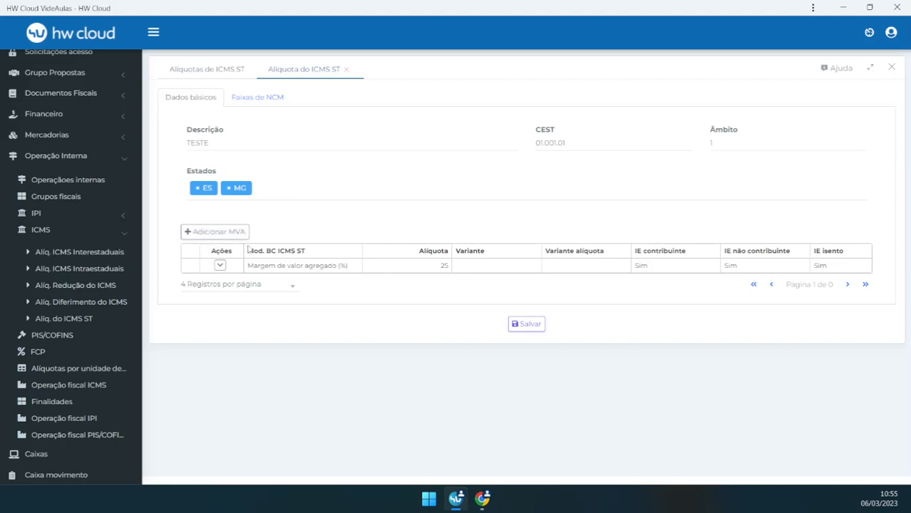
{"action": "left_click", "coordinate": [220, 265]}
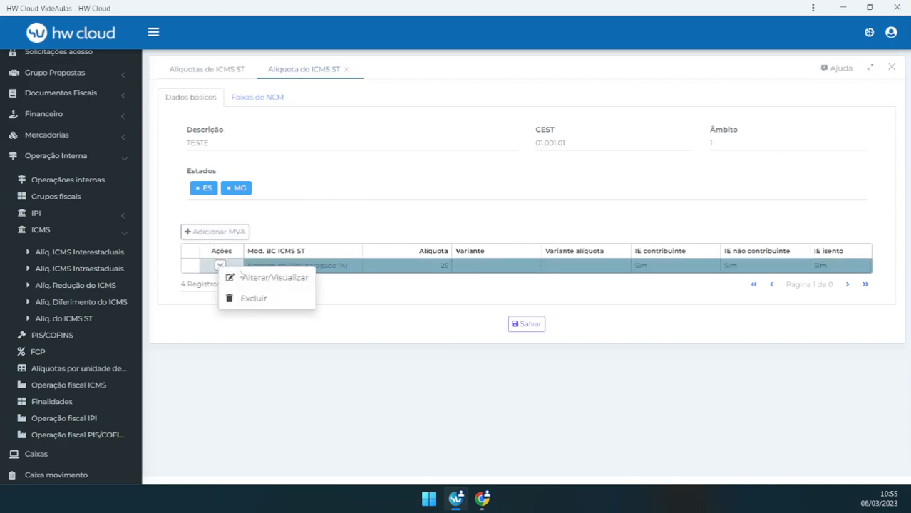
{"action": "left_click", "coordinate": [245, 277]}
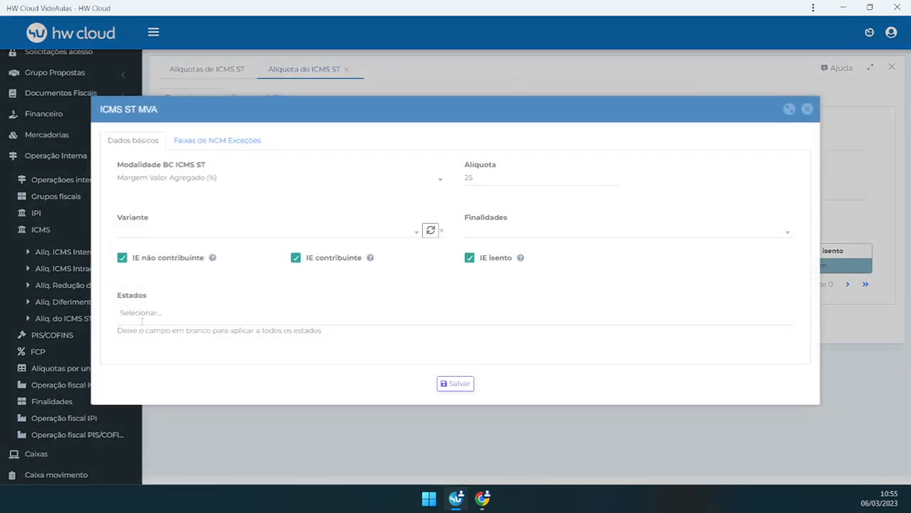
{"action": "left_click", "coordinate": [150, 313]}
{"action": "type", "text": "mg"}
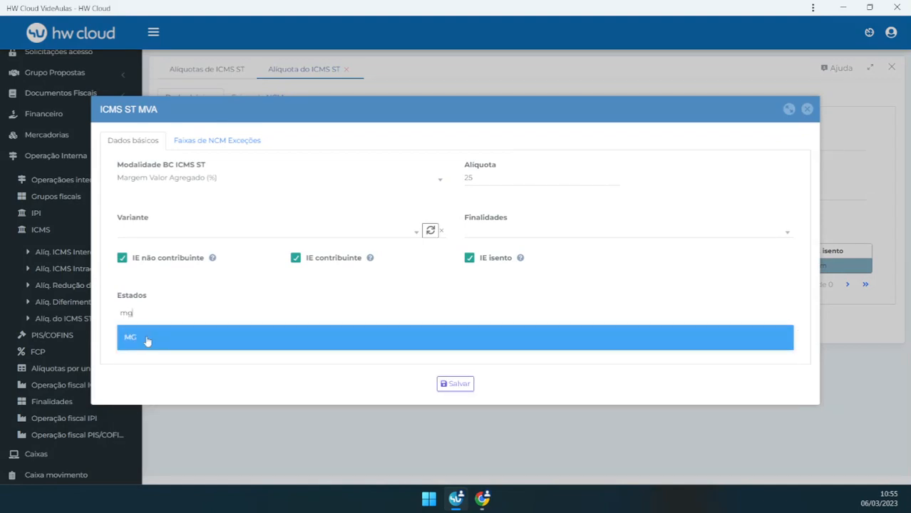
{"action": "left_click", "coordinate": [147, 339]}
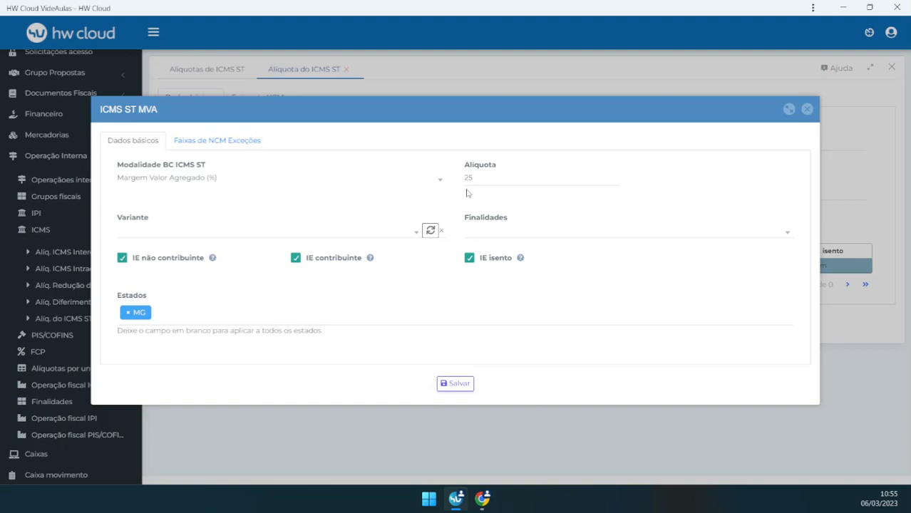
Add an NCM exception range to the MVA with both initial and final NCM set to 2402.10.20
{"action": "left_click", "coordinate": [223, 141]}
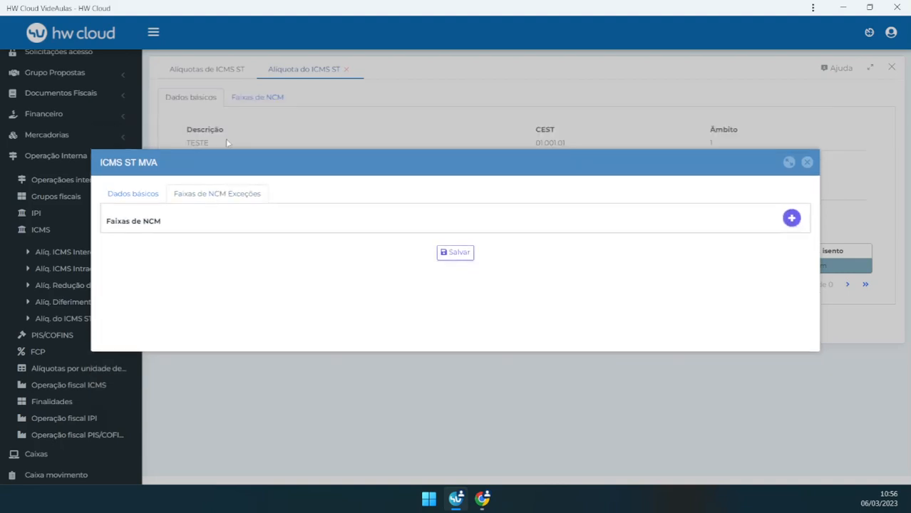
{"action": "left_click", "coordinate": [791, 256]}
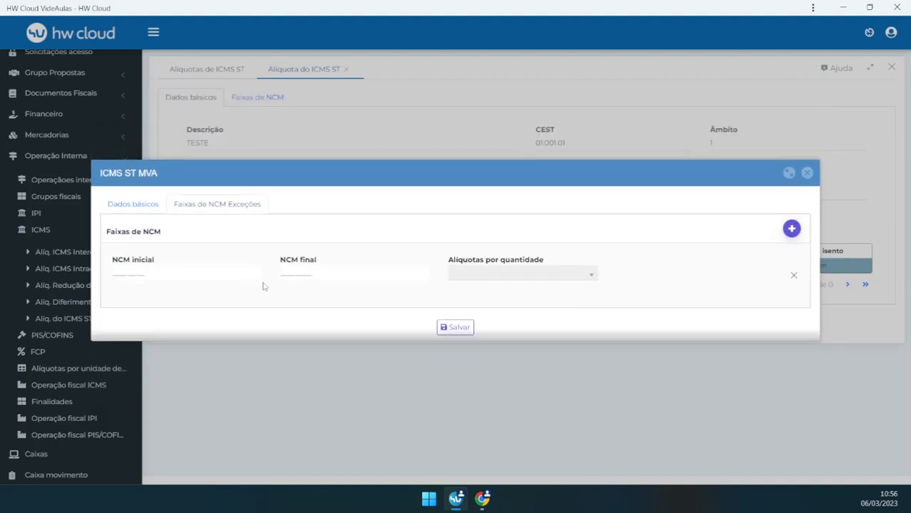
{"action": "left_click", "coordinate": [142, 269]}
{"action": "type", "text": "24"}
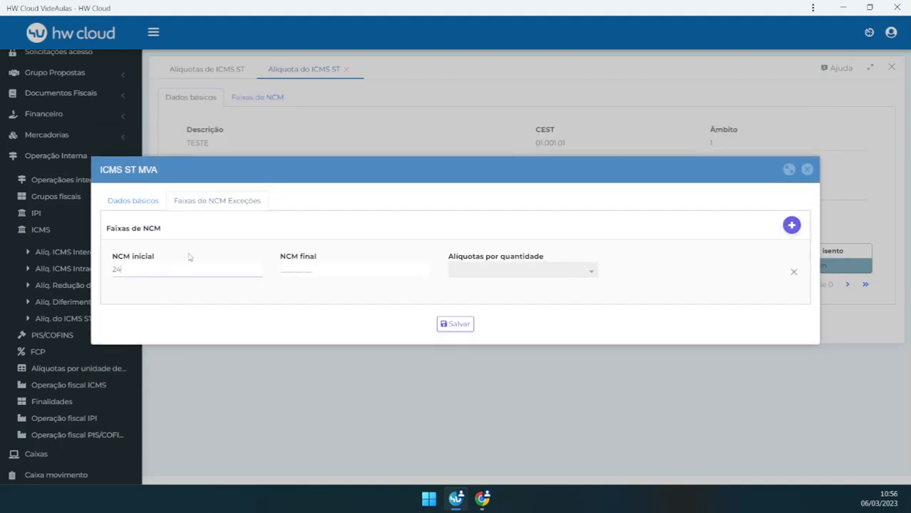
{"action": "type", "text": "02.10.20"}
{"action": "key", "text": "Tab"}
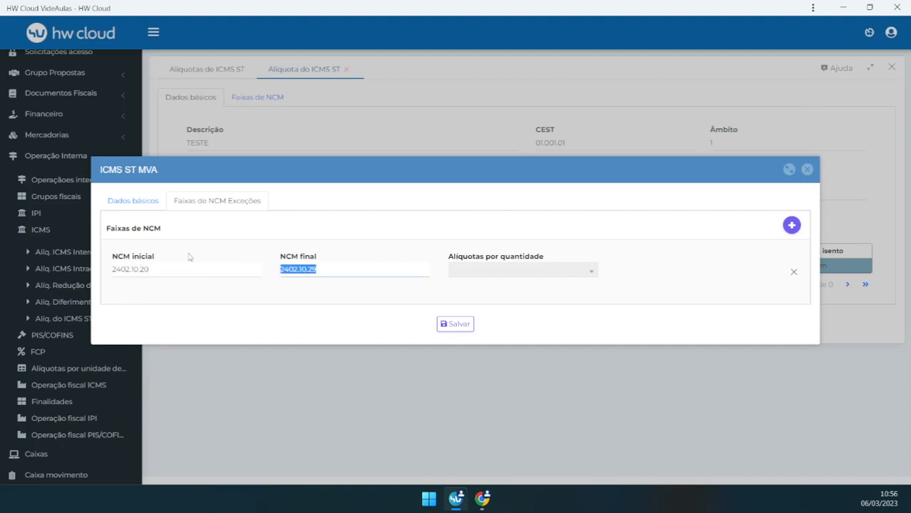
{"action": "key", "text": "Right"}
{"action": "key", "text": "Left"}
{"action": "type", "text": "0"}
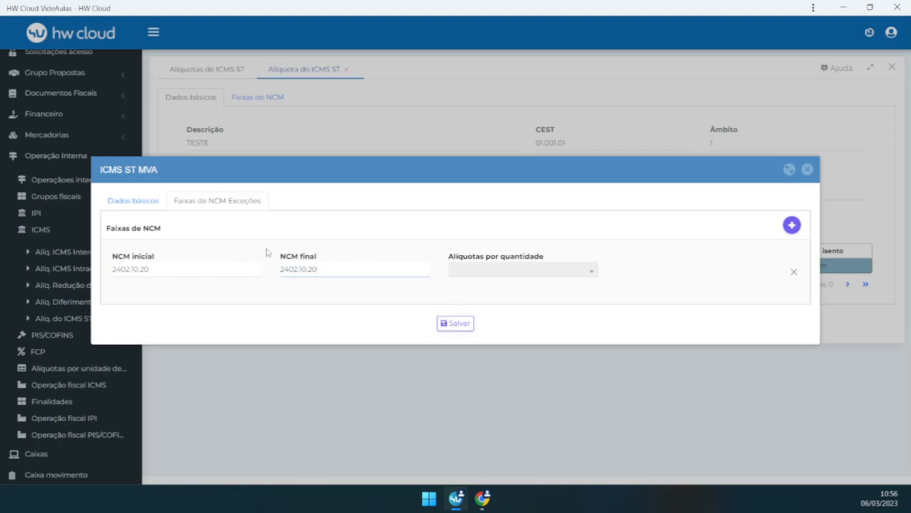
Review the MVA's available Finalidades without selecting any, and save the MVA
{"action": "left_click", "coordinate": [142, 206]}
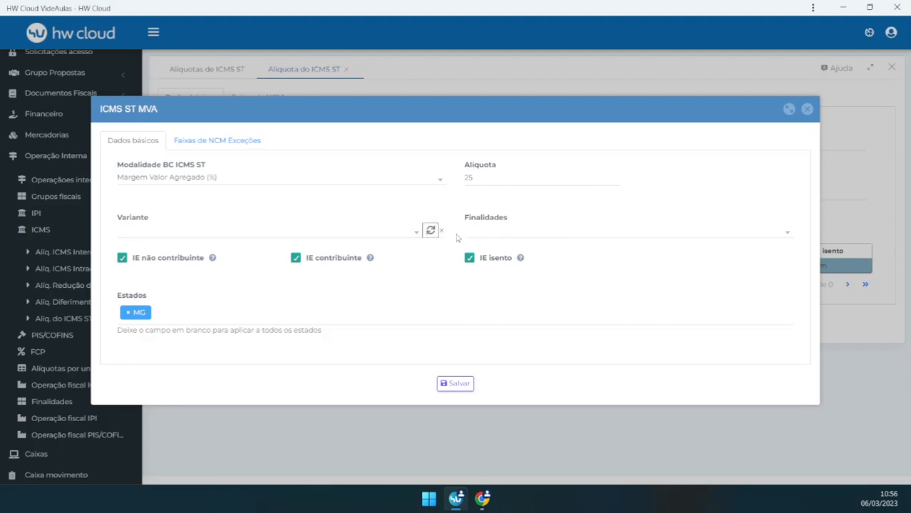
{"action": "left_click", "coordinate": [507, 227]}
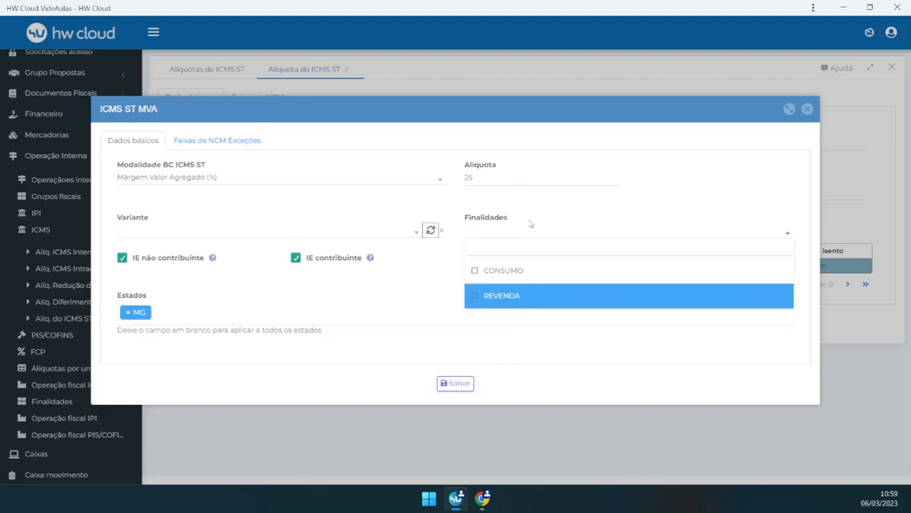
{"action": "left_click", "coordinate": [484, 348]}
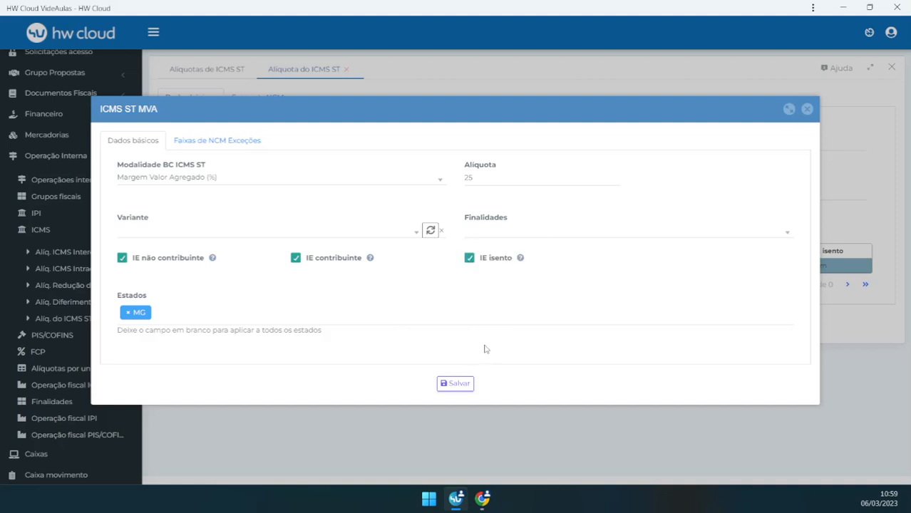
{"action": "left_click", "coordinate": [457, 383]}
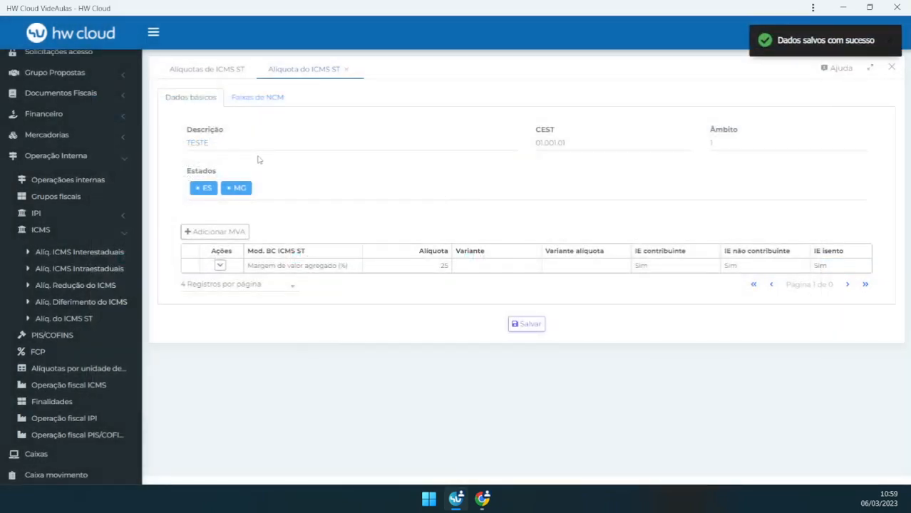